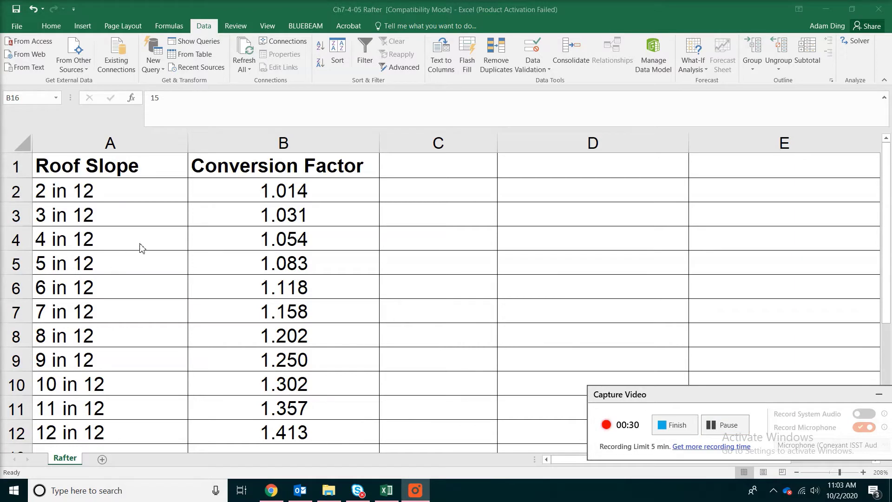
- Define the workbook-scope name RoofSlope for the slope cells A2:A12
drag(123, 193, 128, 432)
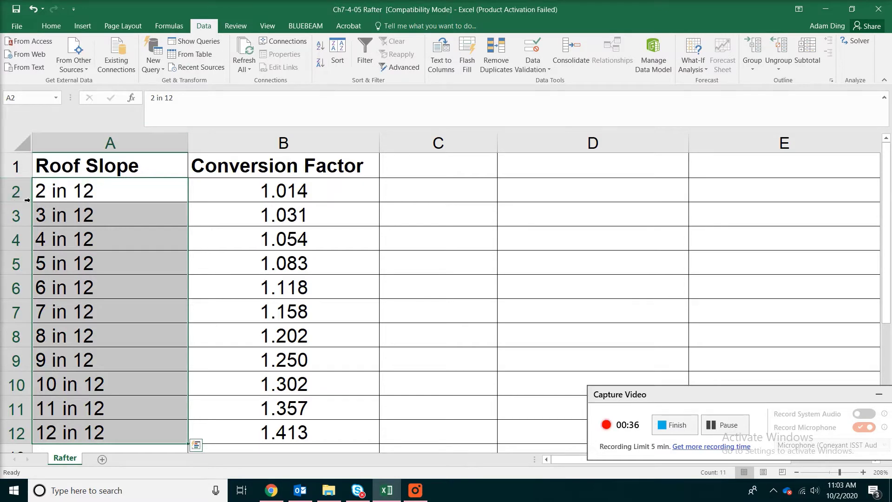
right_click(120, 416)
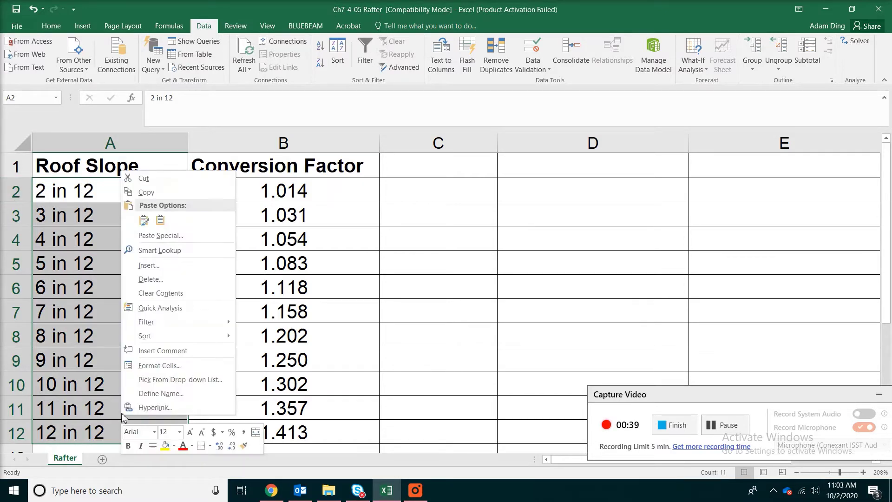
click(154, 397)
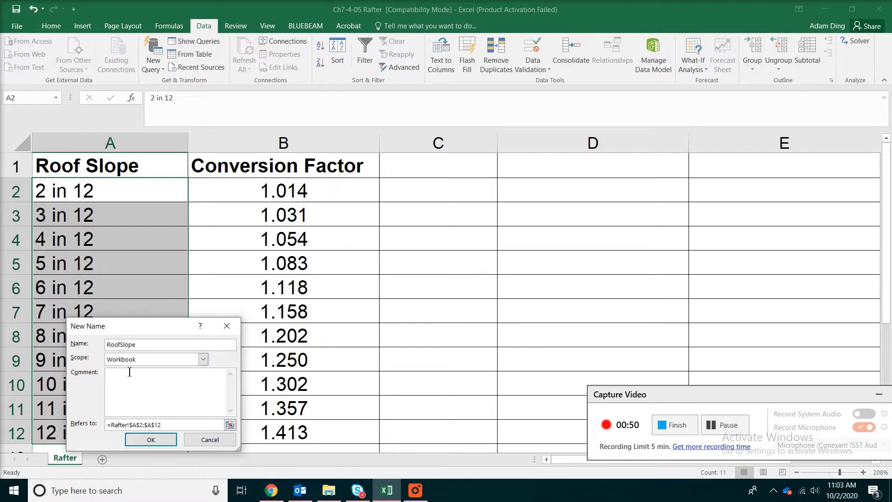
click(151, 440)
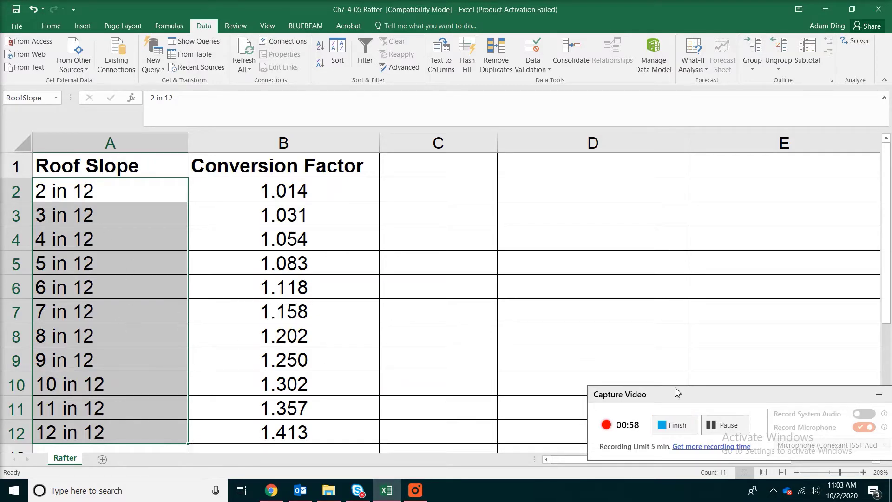
- Define the name SlopeTable for the slope and factor range A2:B12
click(715, 427)
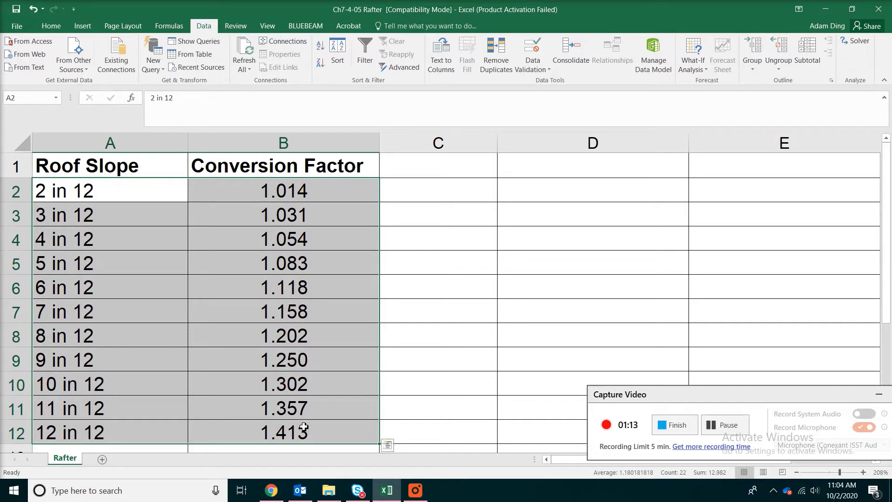
right_click(257, 344)
click(283, 321)
text(SlopeTable)
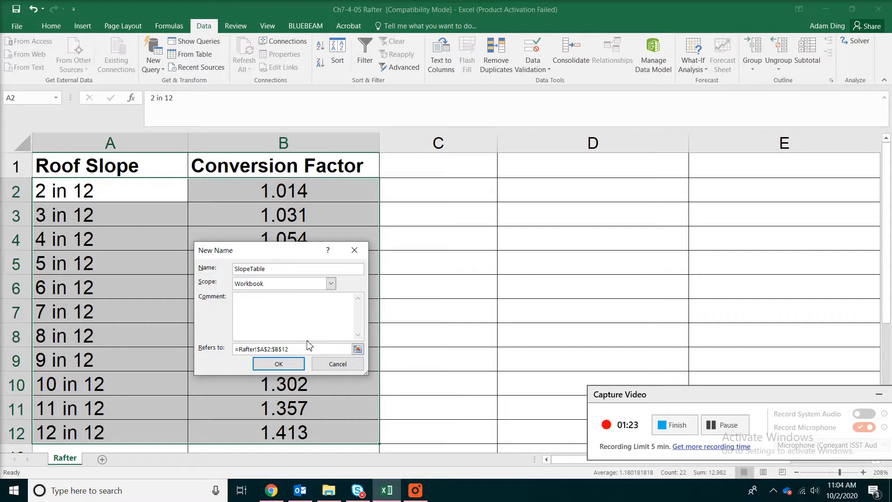
click(294, 365)
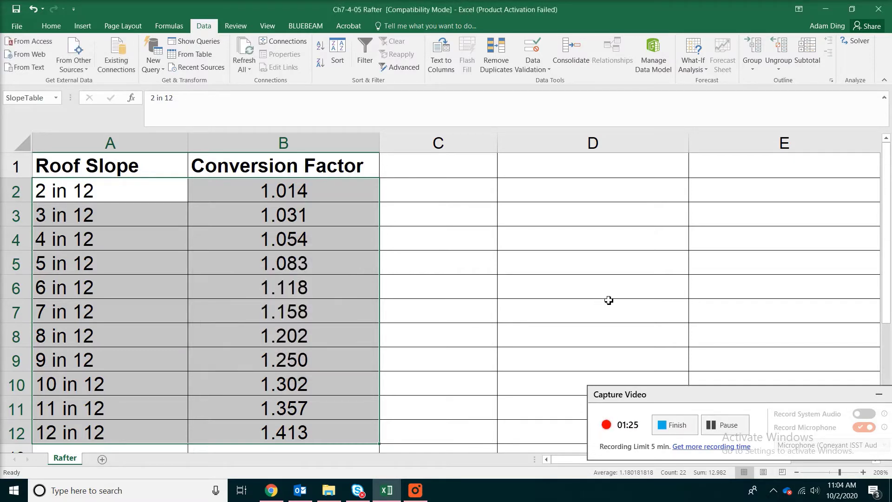
- Check RoofSlope and SlopeTable in the Name Box list, then scroll down to row 14
click(661, 382)
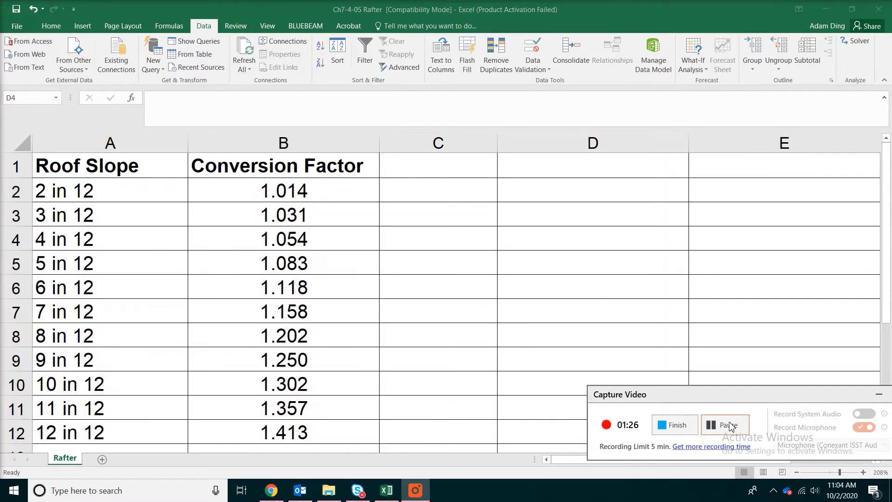
click(640, 248)
click(730, 258)
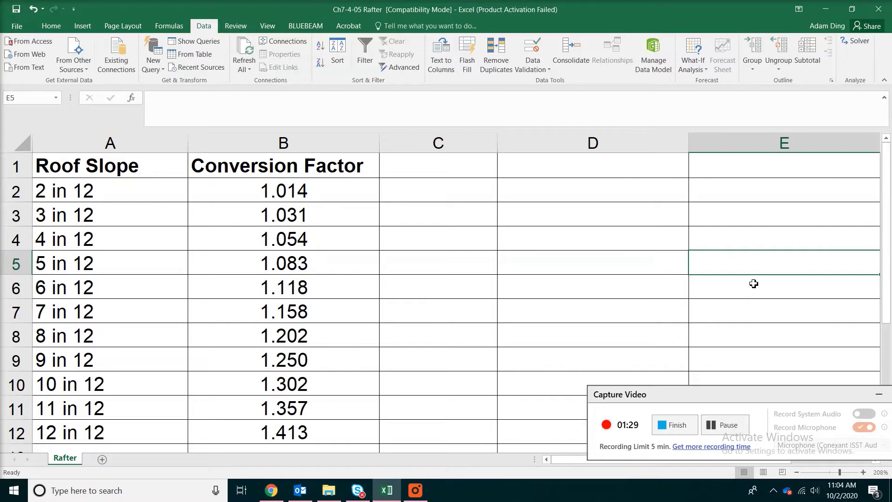
click(56, 97)
click(15, 111)
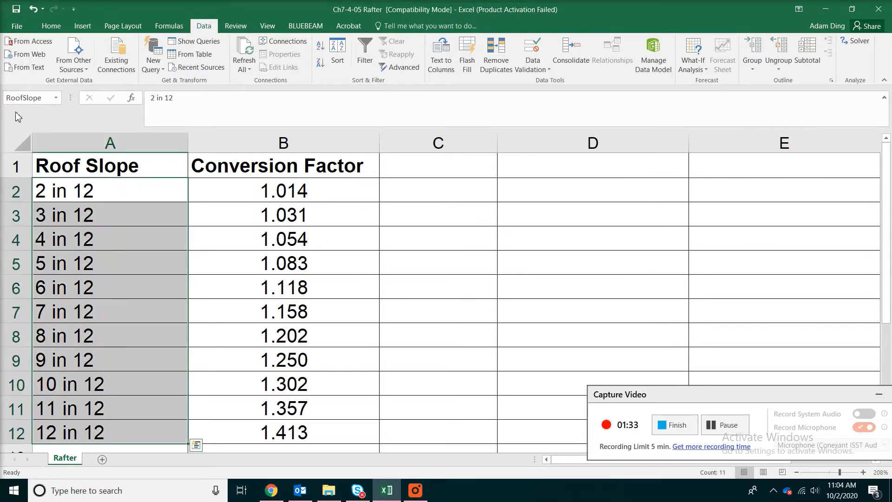
click(56, 97)
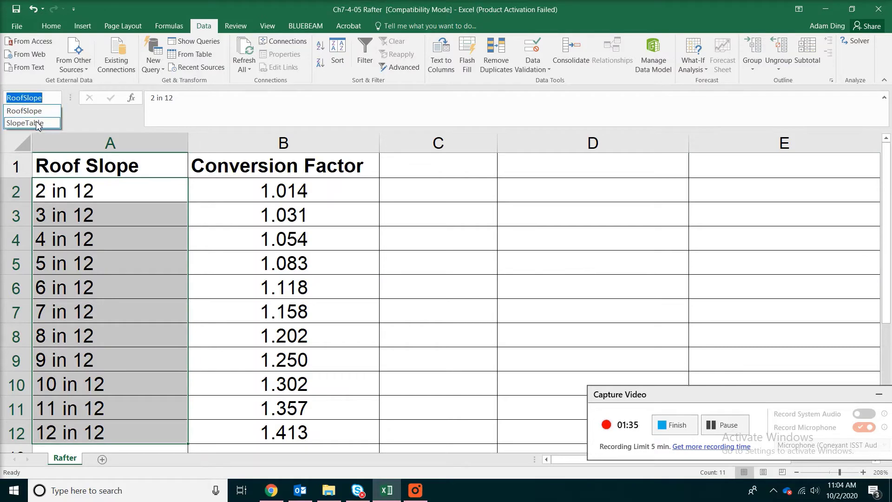
click(38, 122)
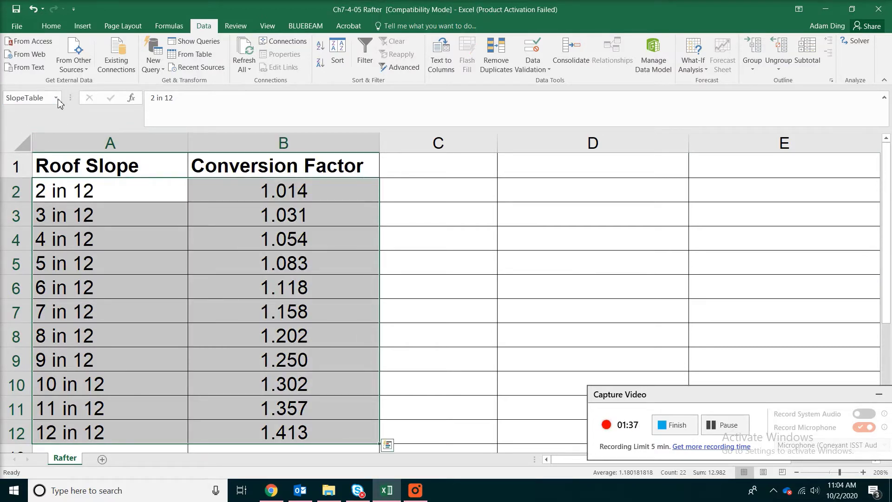
click(725, 425)
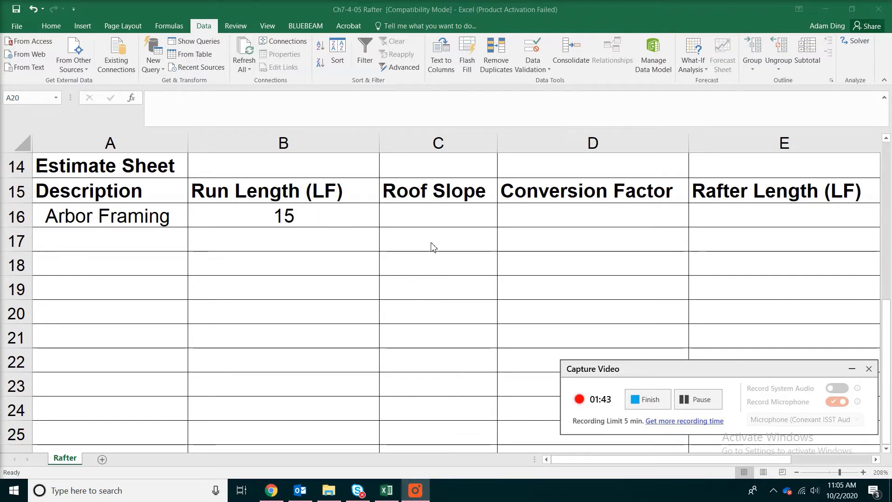
- Review the Arbor Framing row (run length 15) and select the Roof Slope column C
click(149, 215)
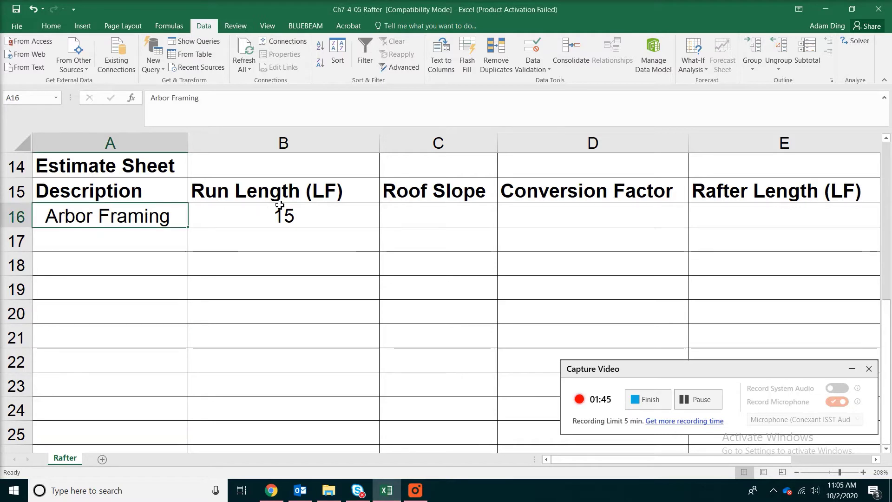
click(263, 213)
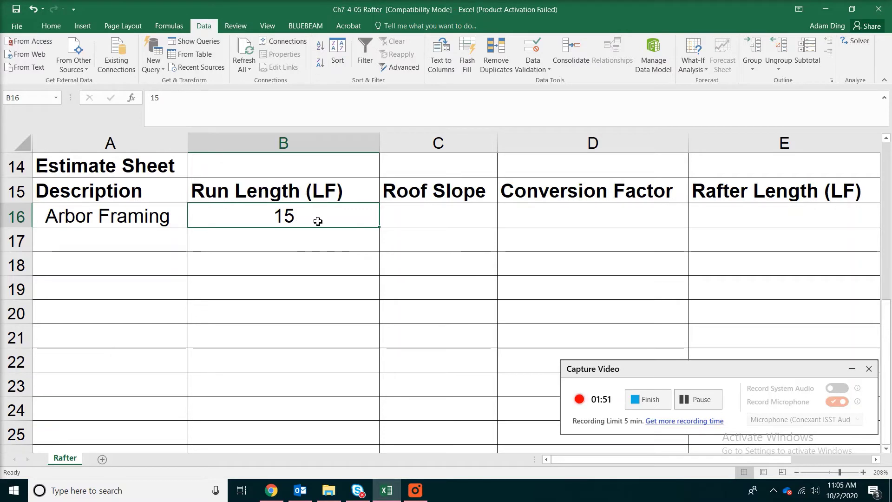
click(413, 214)
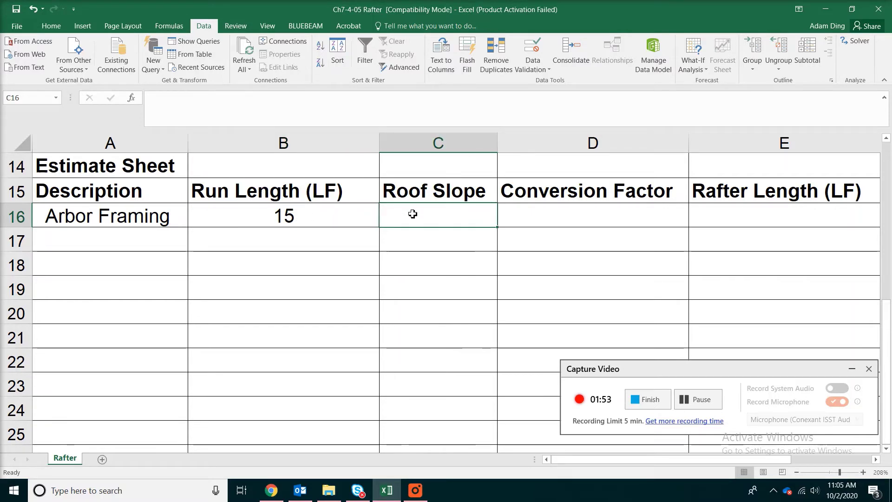
click(572, 219)
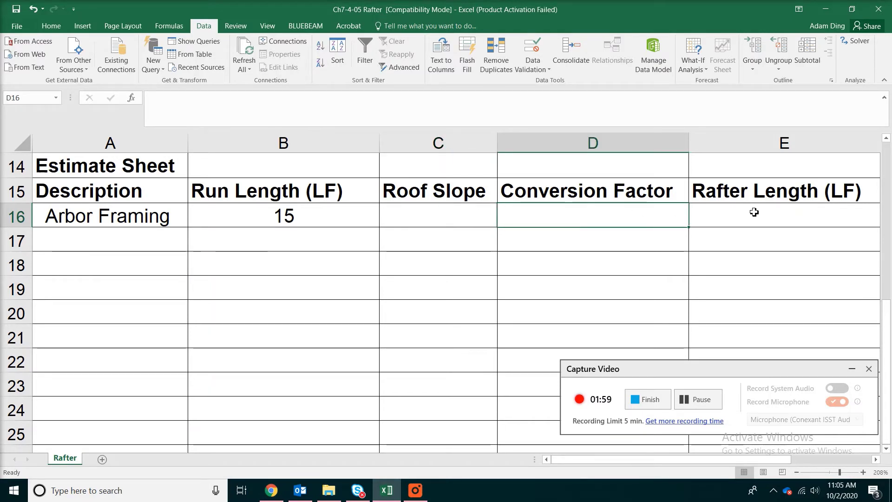
click(752, 212)
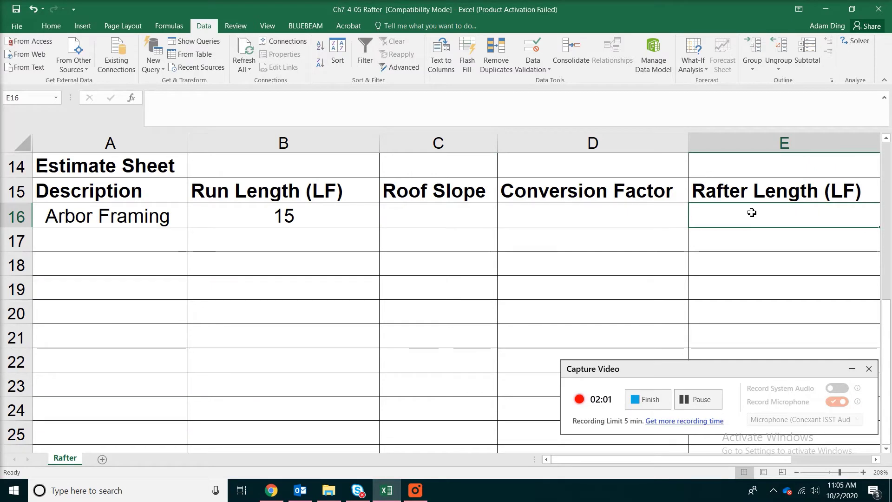
click(692, 399)
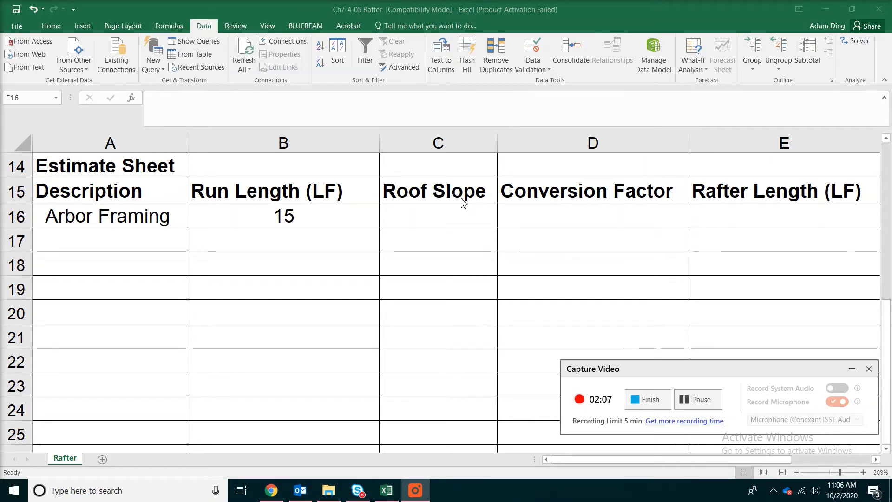
click(438, 142)
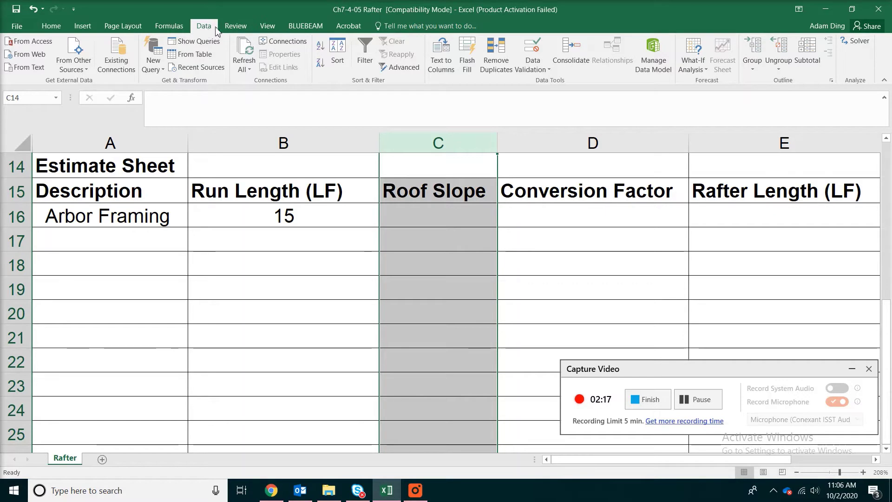
- Add List data validation with source =RoofSlope to the Roof Slope column
click(532, 69)
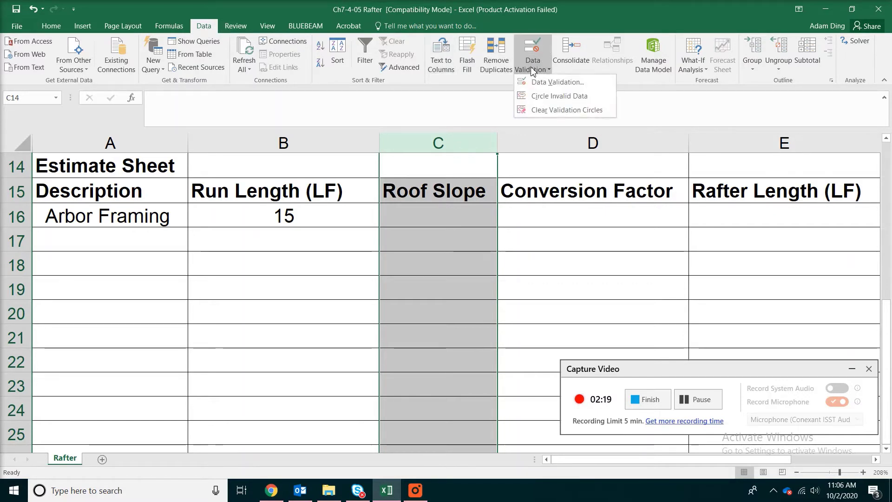
click(555, 82)
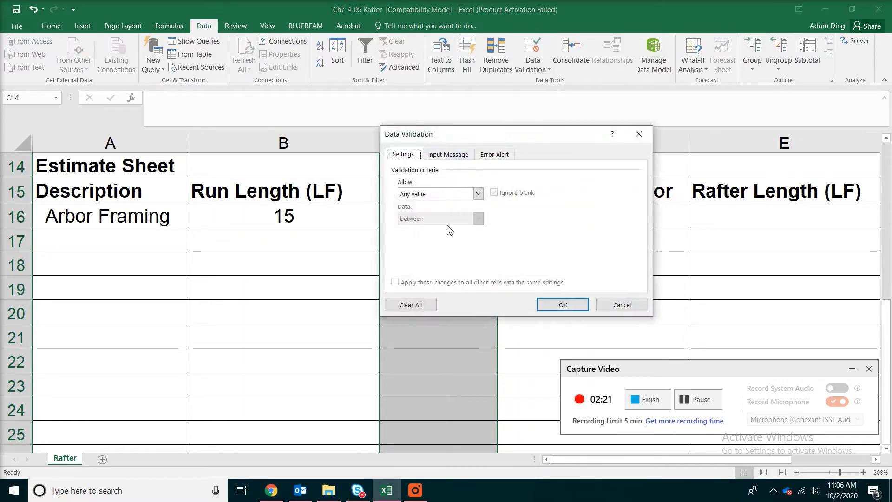
click(477, 194)
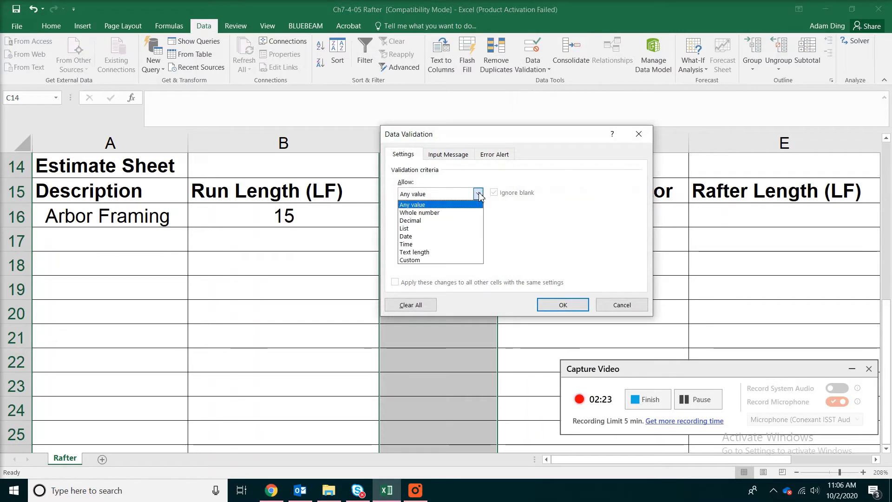
click(438, 229)
click(432, 244)
text(=)
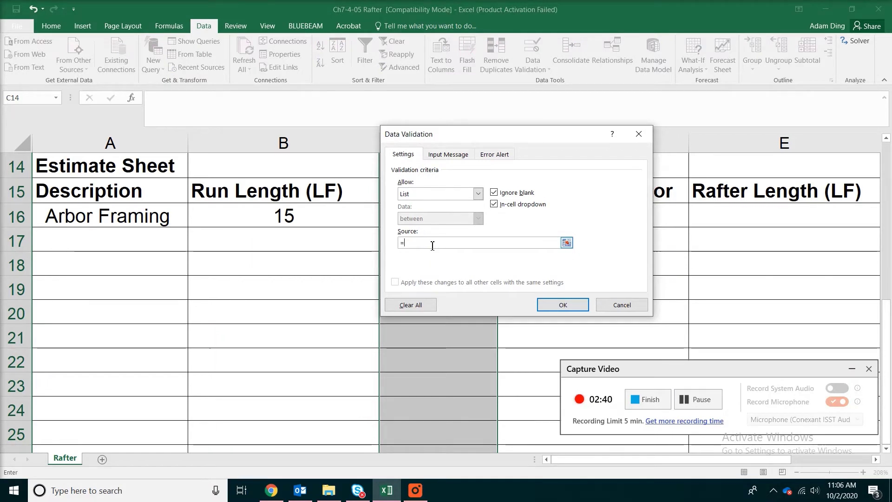
text(Roof)
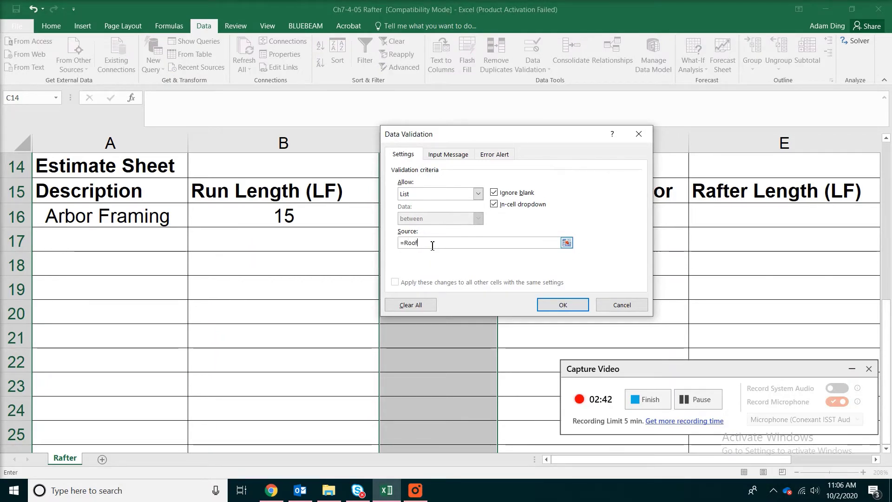
text(Slope)
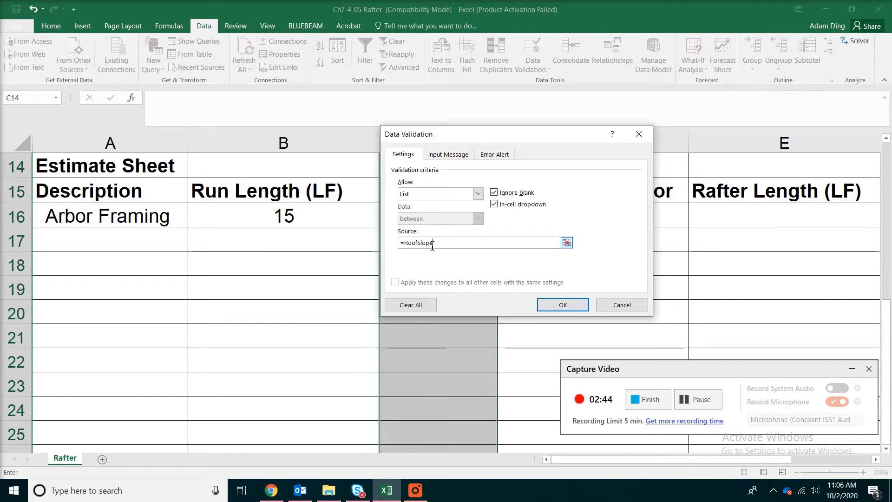
click(563, 305)
- Pick 5 in 12 from C16's roof slope dropdown
click(479, 221)
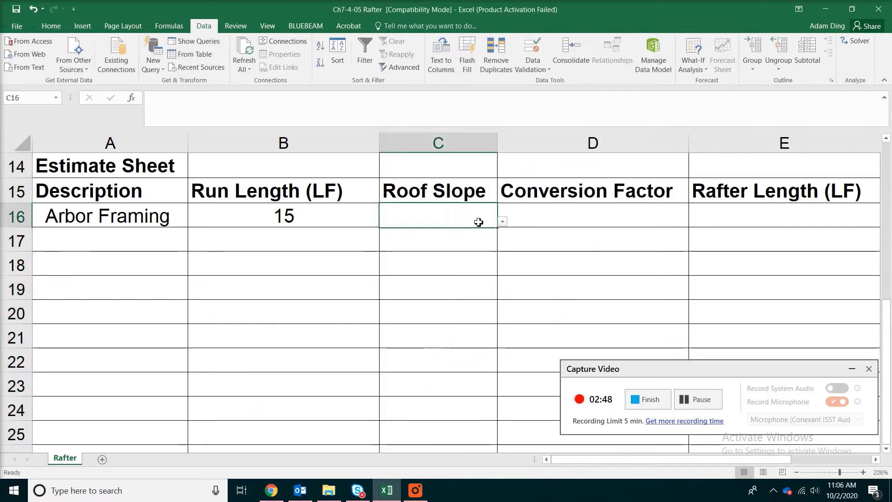
click(503, 223)
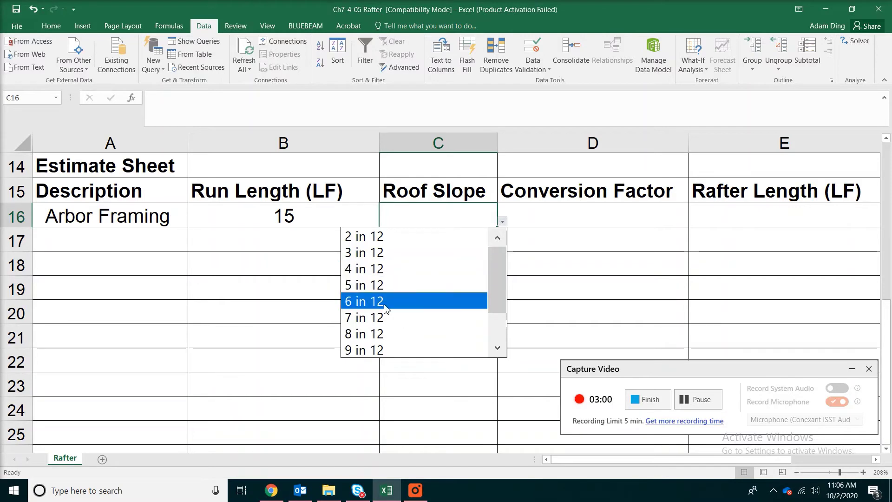
click(386, 285)
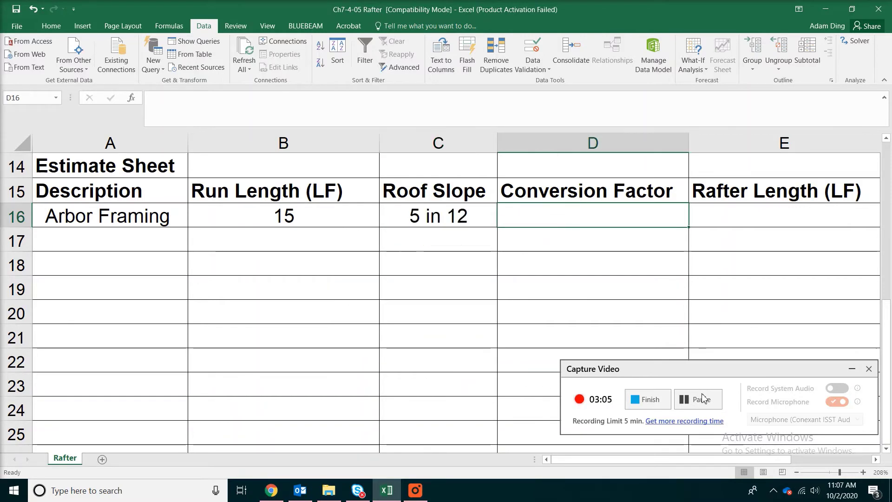
- Enter =LOOKUP(C16,SlopeTable) in D16, giving a conversion factor of 1.083
click(584, 218)
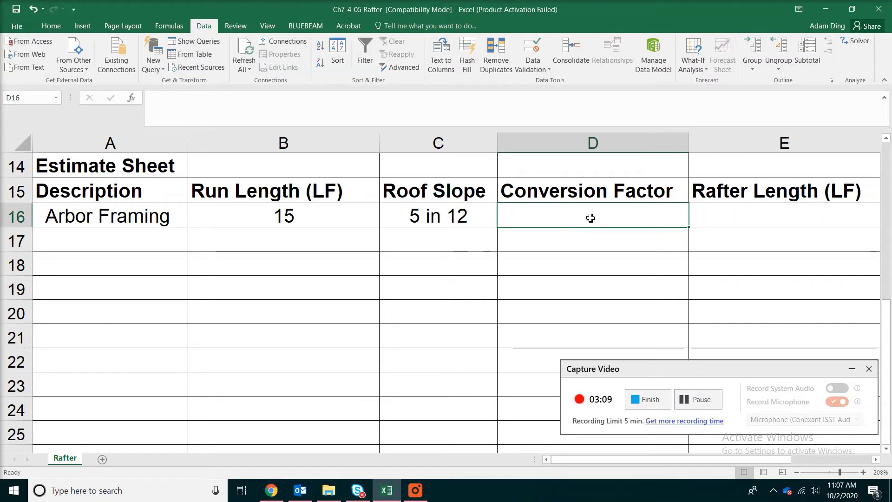
text(=l)
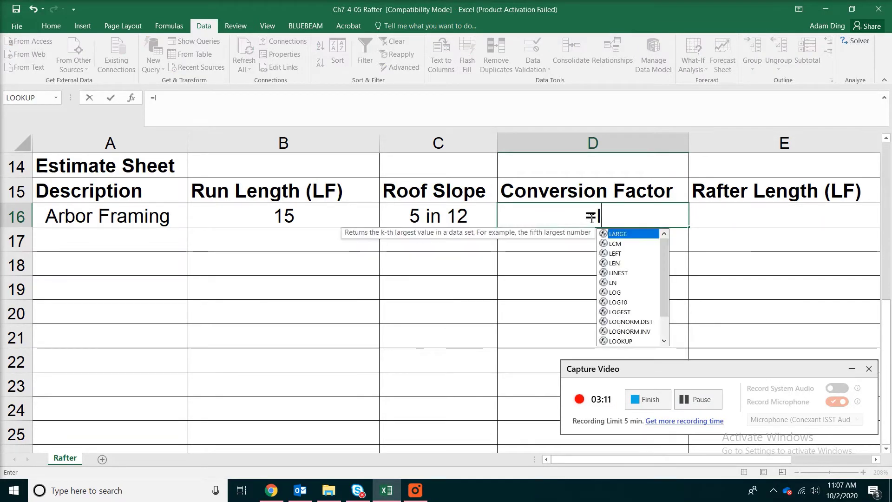
text(ookup()
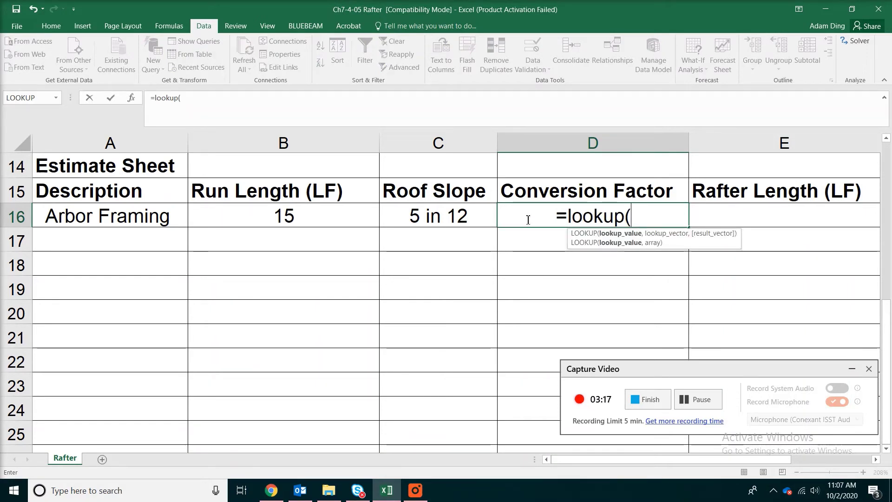
click(465, 215)
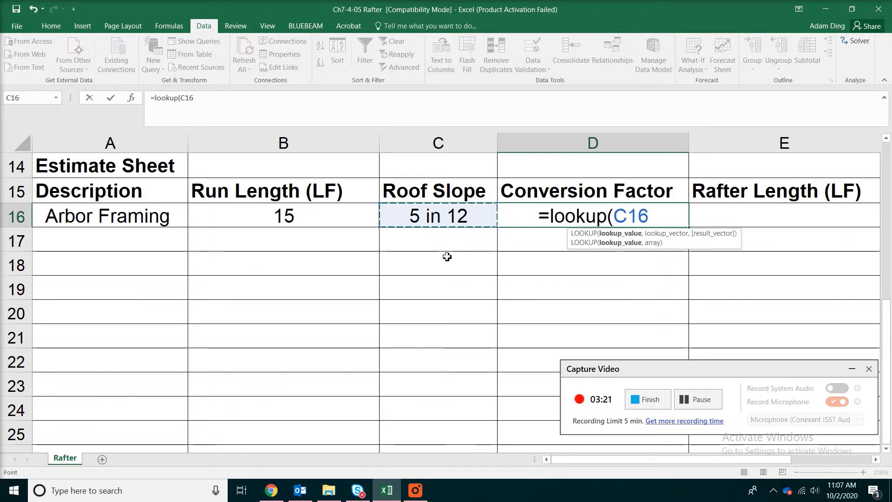
text(,)
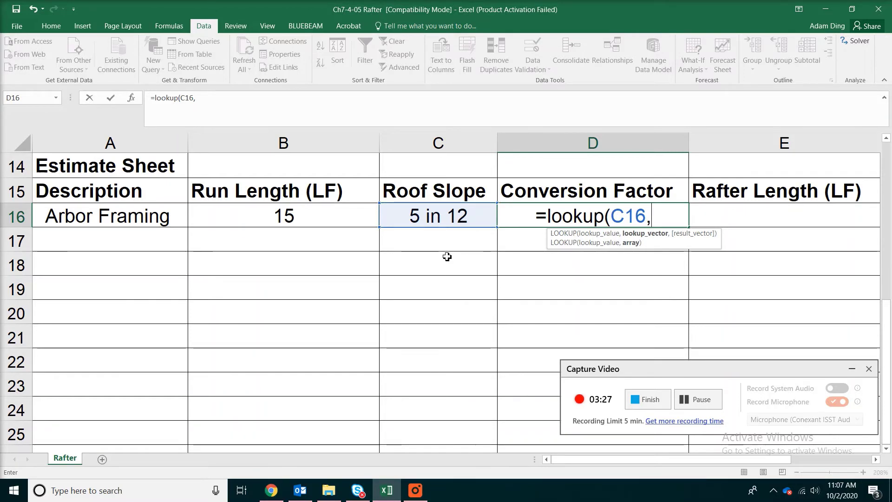
text(slopetab)
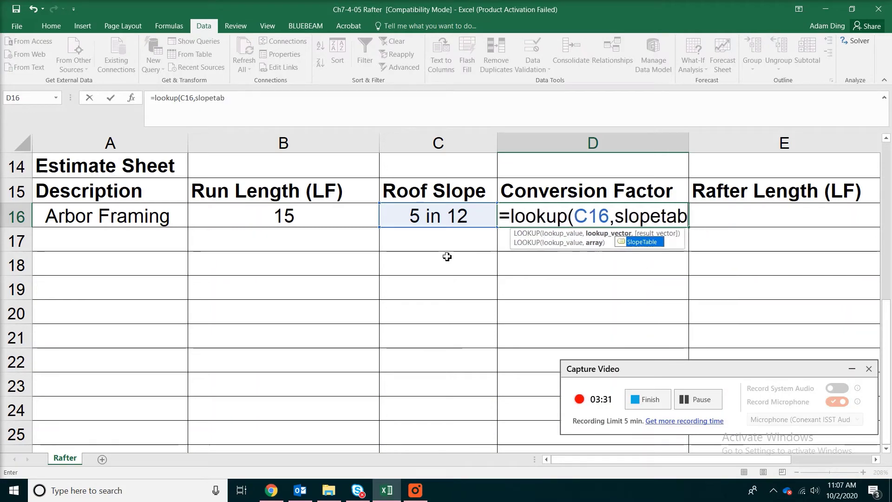
text(le))
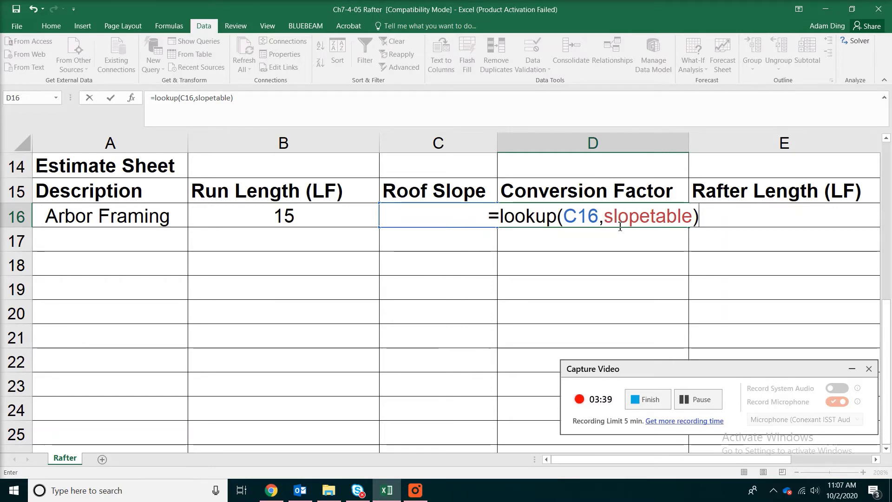
key(Return)
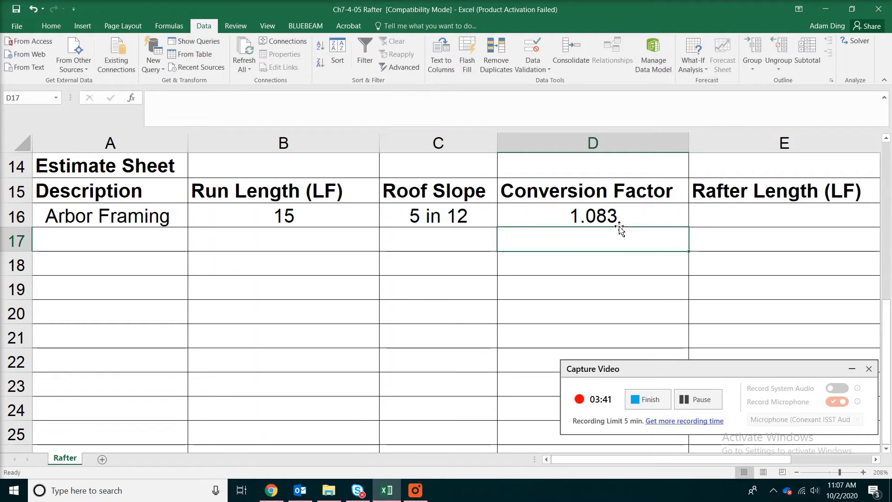
click(593, 217)
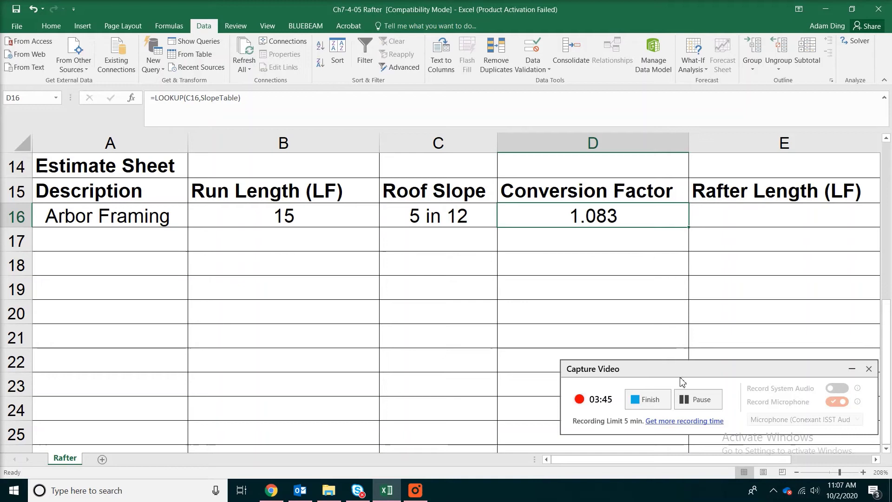
- Enter =B16*D16 in E16 for a rafter length of 16.245
key(Right)
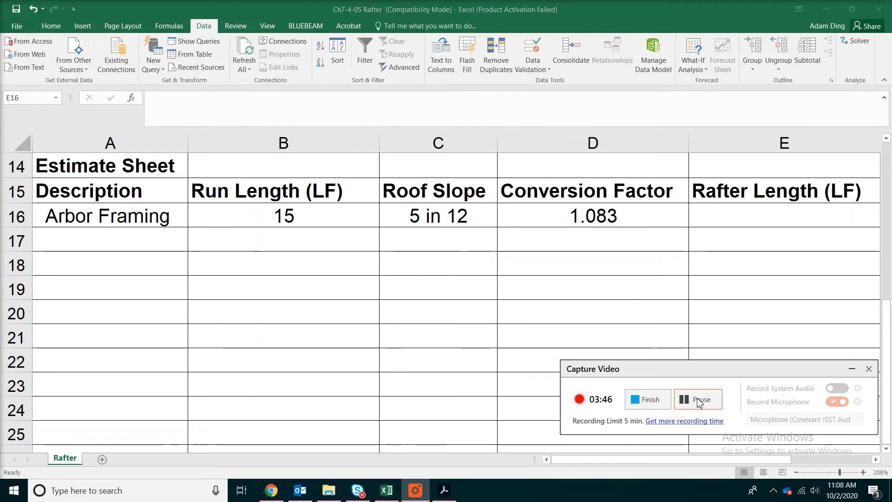
click(738, 216)
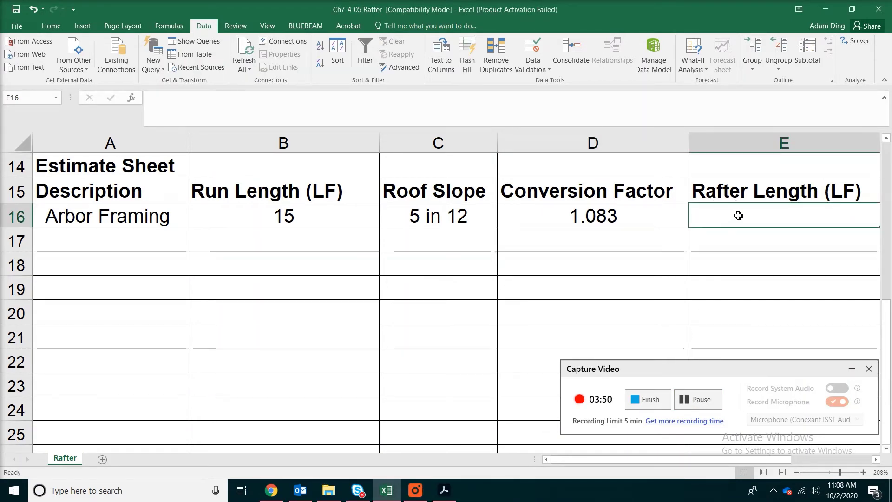
text(=)
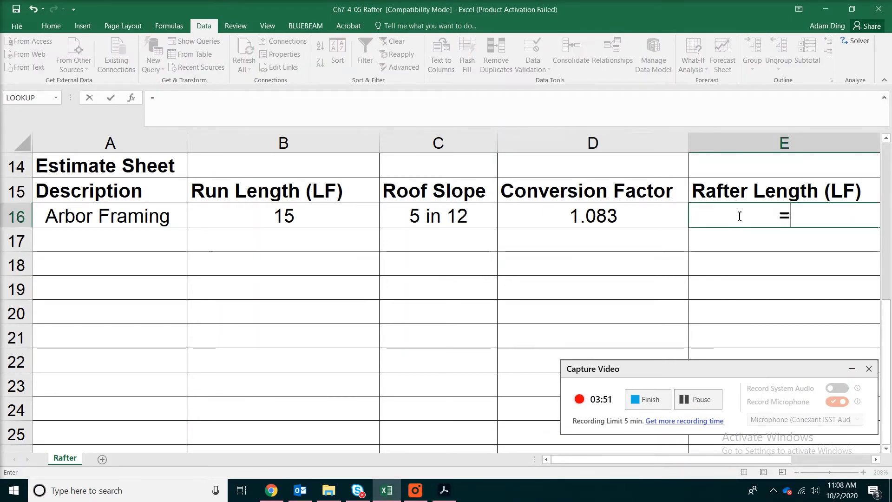
click(324, 212)
text(*)
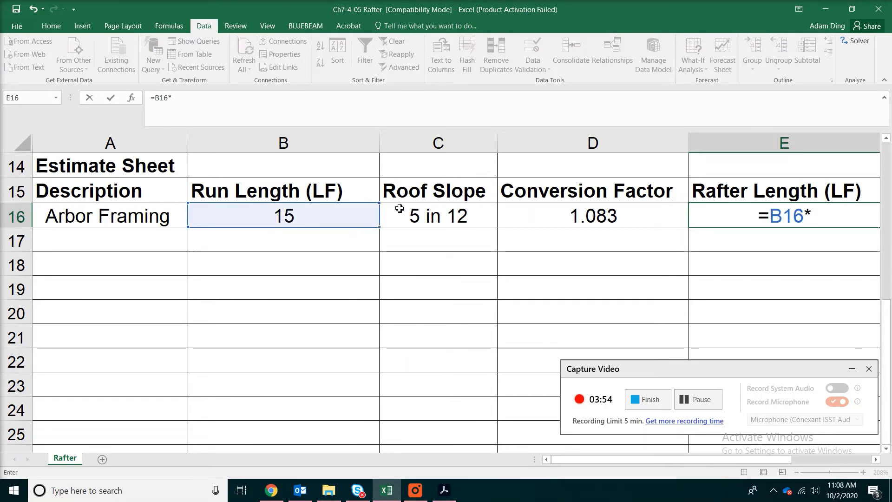
click(583, 210)
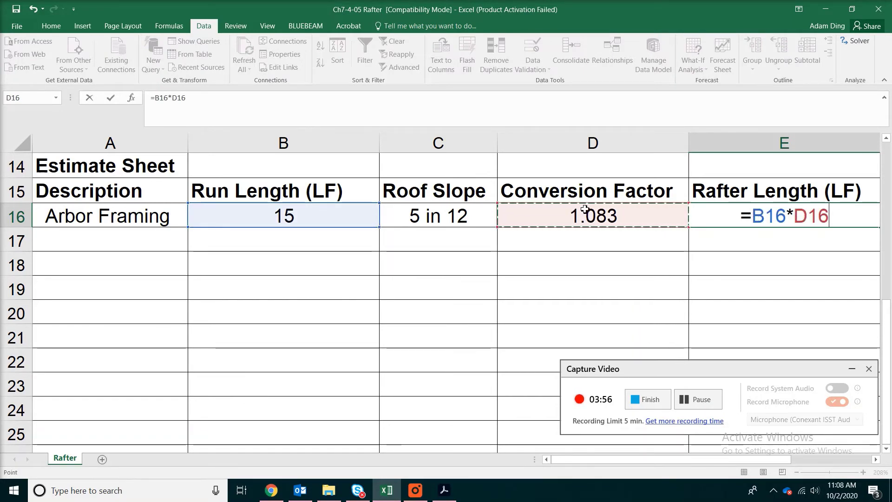
key(Return)
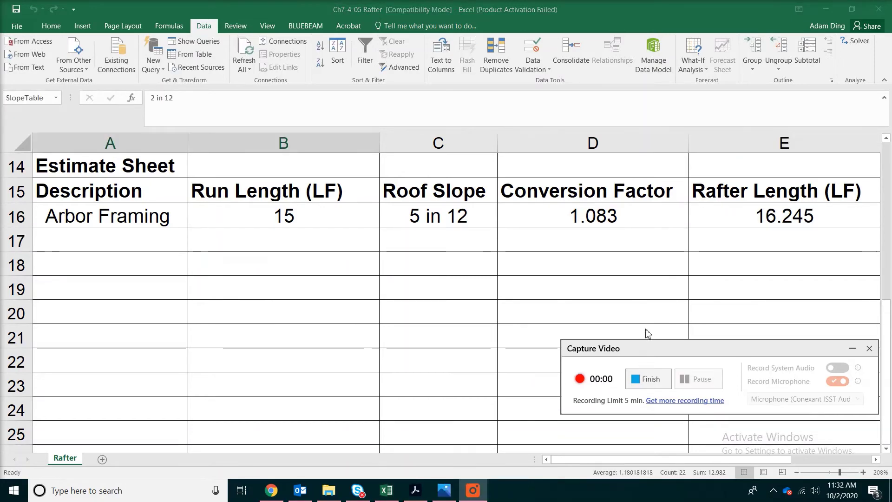
click(415, 491)
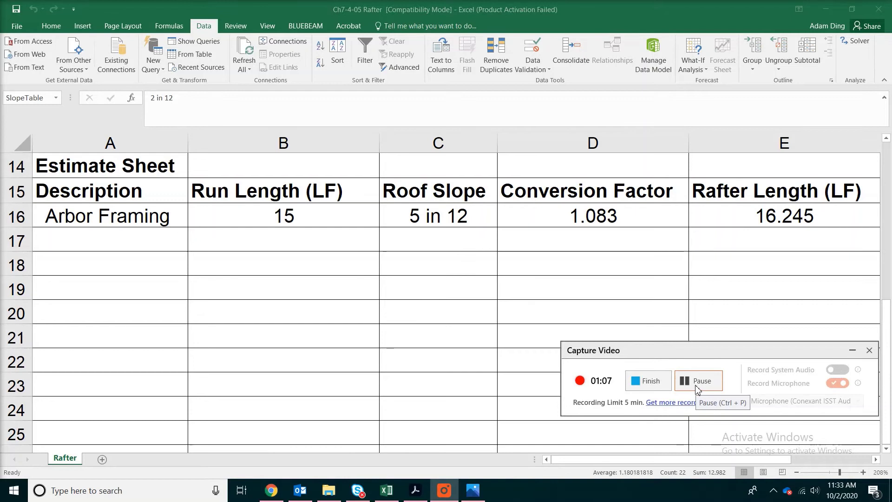
- Copy the Rafter sheet to the end of the workbook and start renaming Rafter (2)
click(64, 459)
right_click(64, 460)
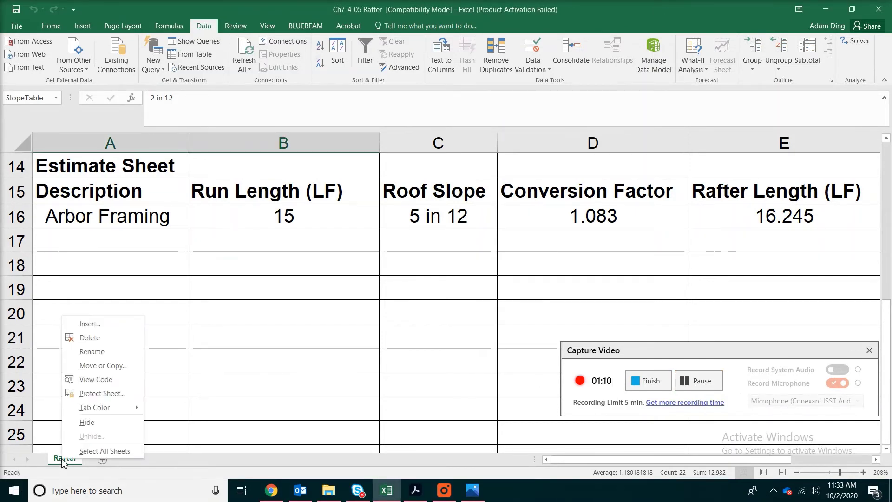
click(91, 366)
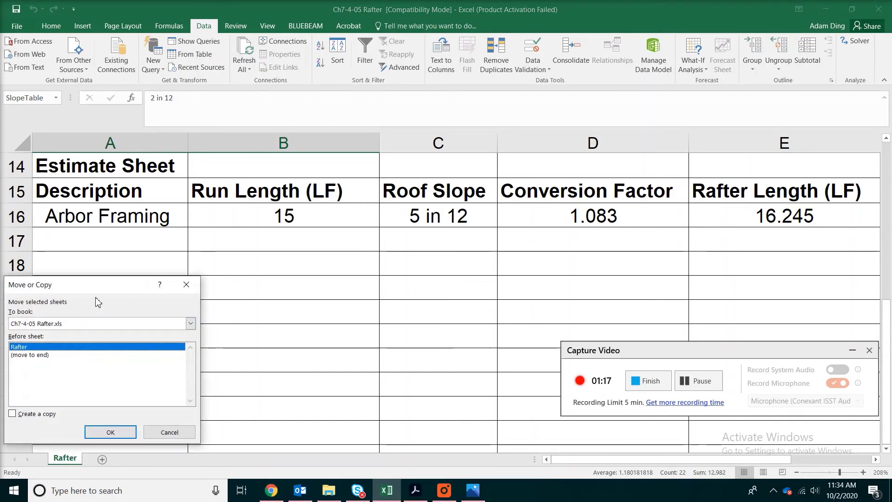
drag(111, 291, 237, 292)
click(169, 346)
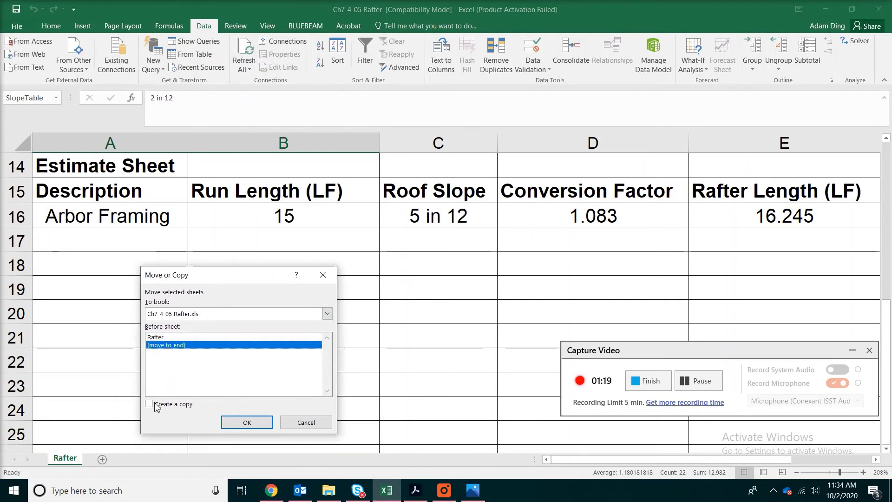
click(149, 407)
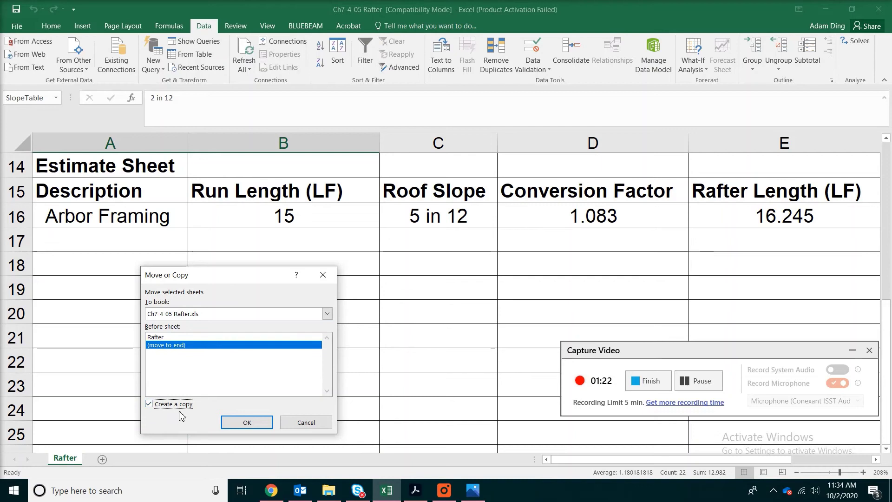
click(232, 419)
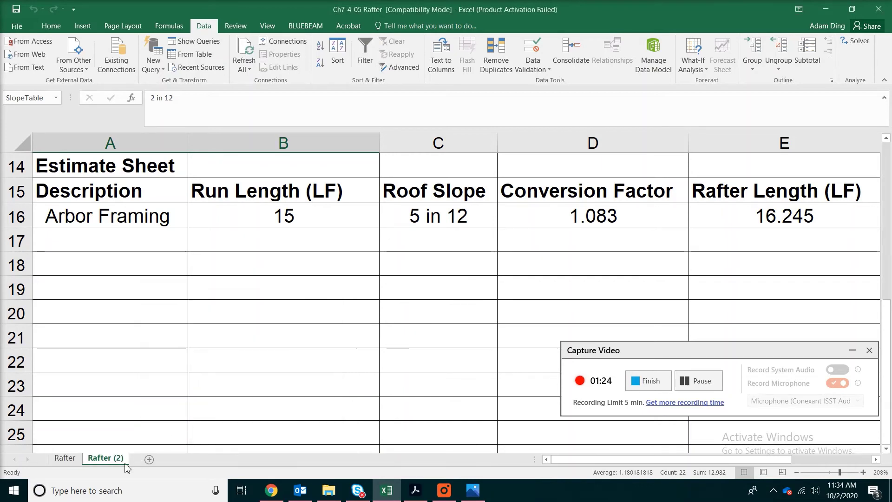
right_click(117, 463)
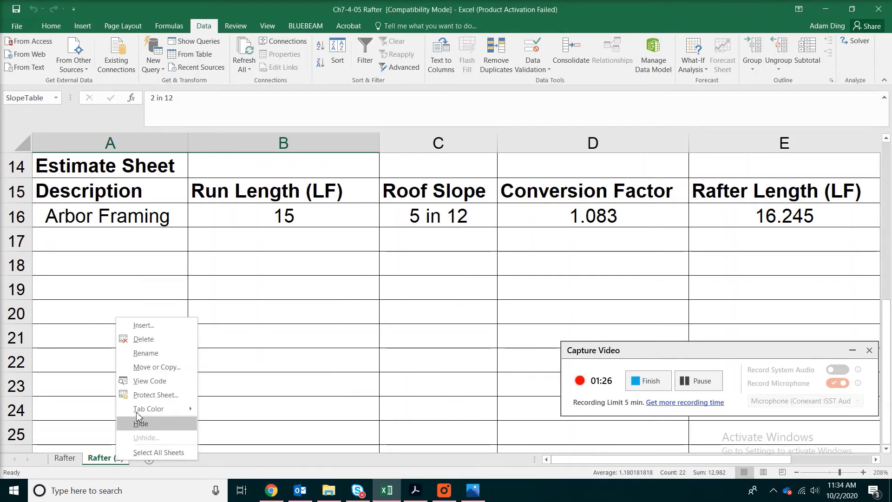
click(146, 352)
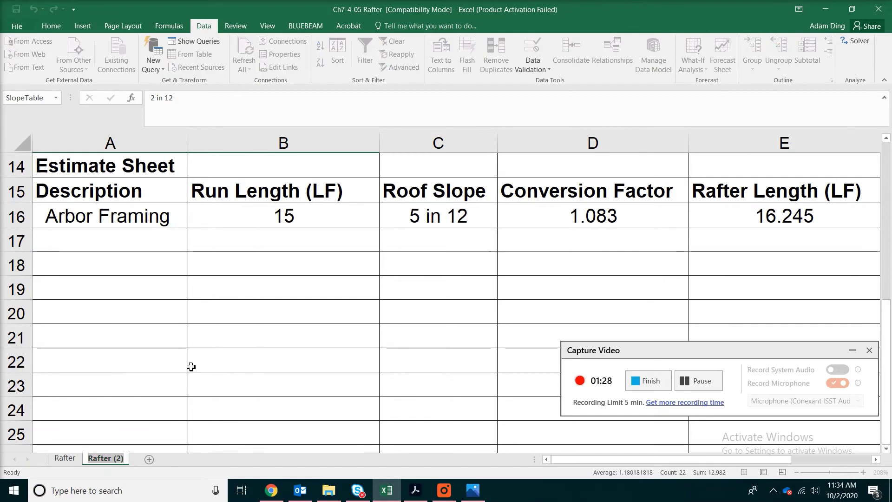
- Name the copied sheet OSB and change the B15 header to Flat Area (SF)
text(oSB)
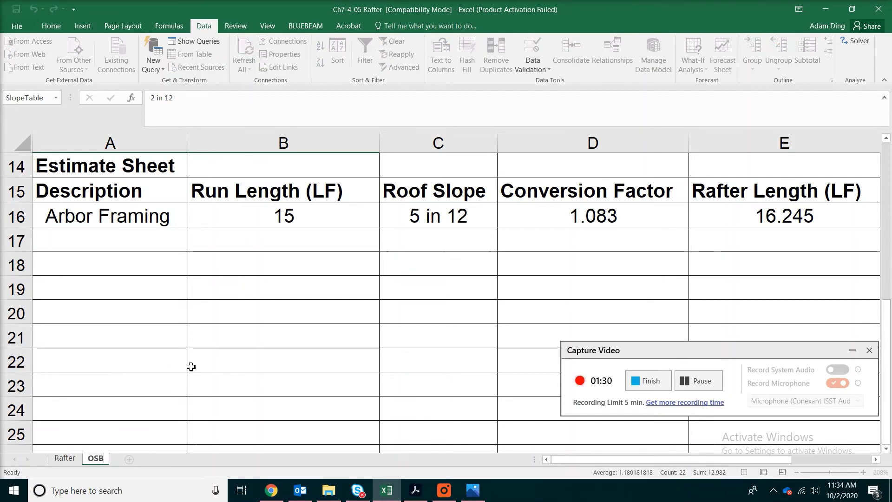
key(Return)
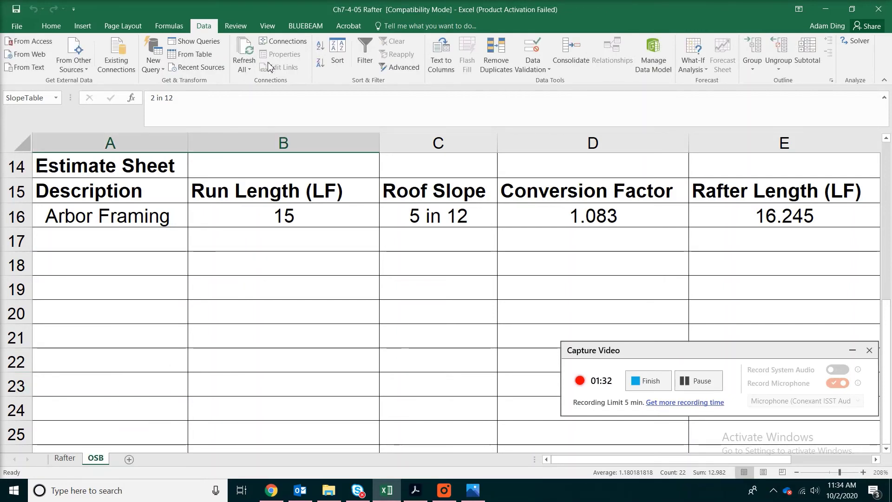
click(236, 192)
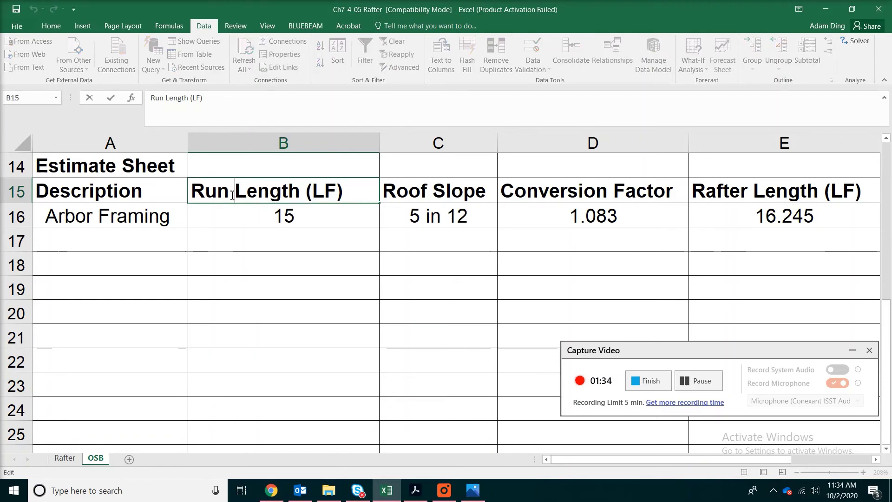
double_click(228, 191)
text(fLA)
key(BackSpace)
key(BackSpace)
key(BackSpace)
text(Flat A)
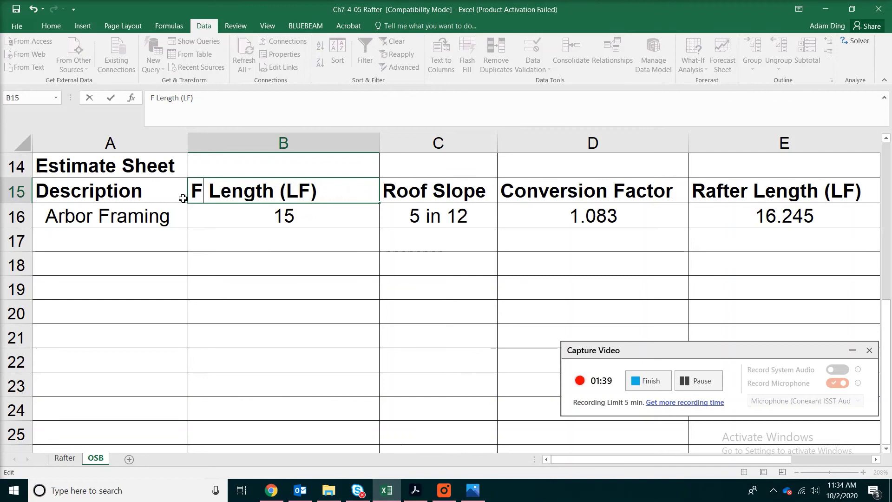
text(rea)
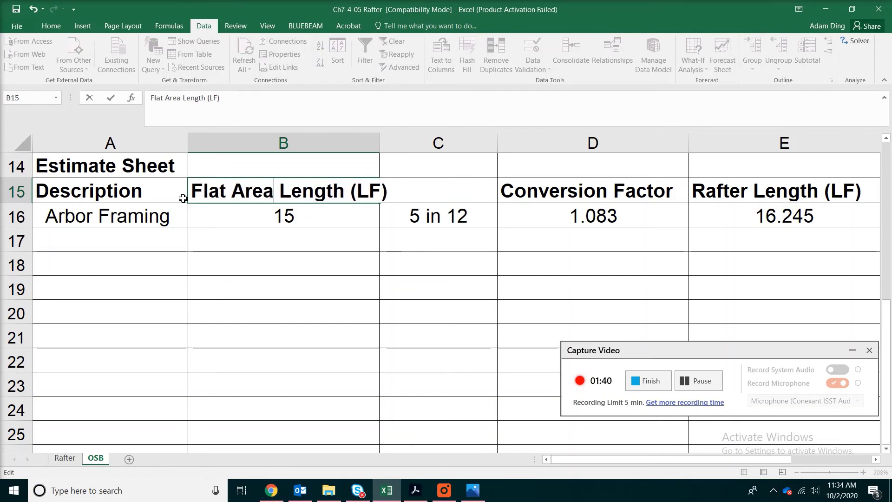
key(Delete)
key(Delete)
key(Delete)
key(Delete)
key(Delete)
key(Delete)
key(Delete)
key(Delete)
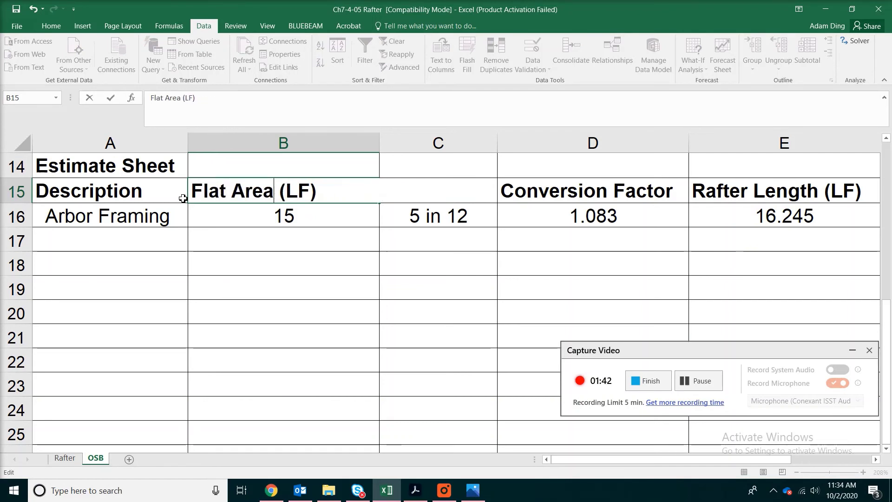
key(Right)
key(Right)
key(Delete)
text(S)
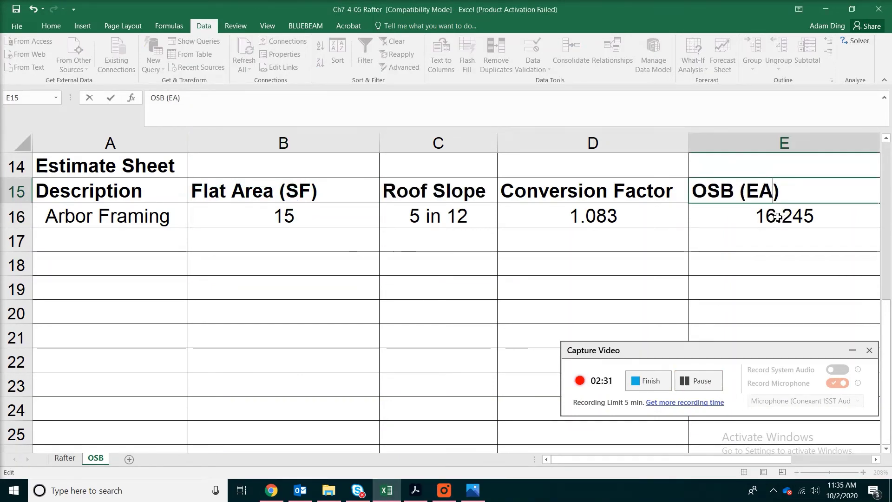
key(Return)
- Enter 7/16" OSB as the description in A16
click(130, 221)
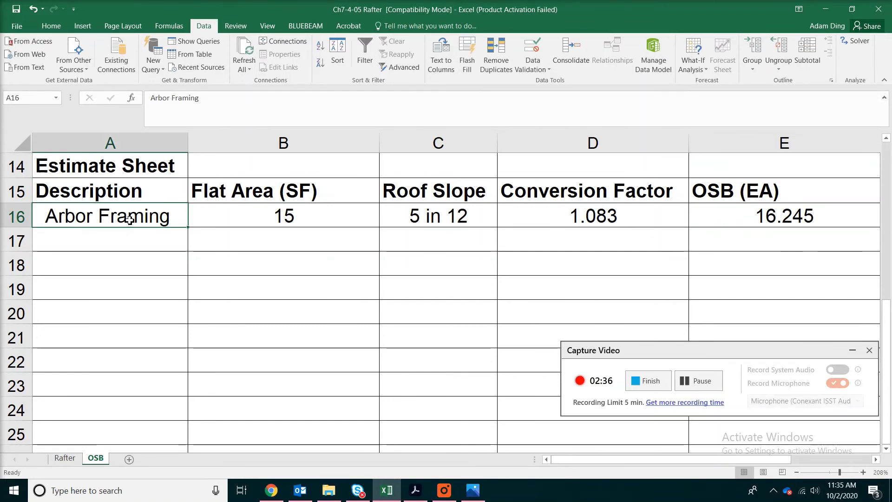
text(7/16)
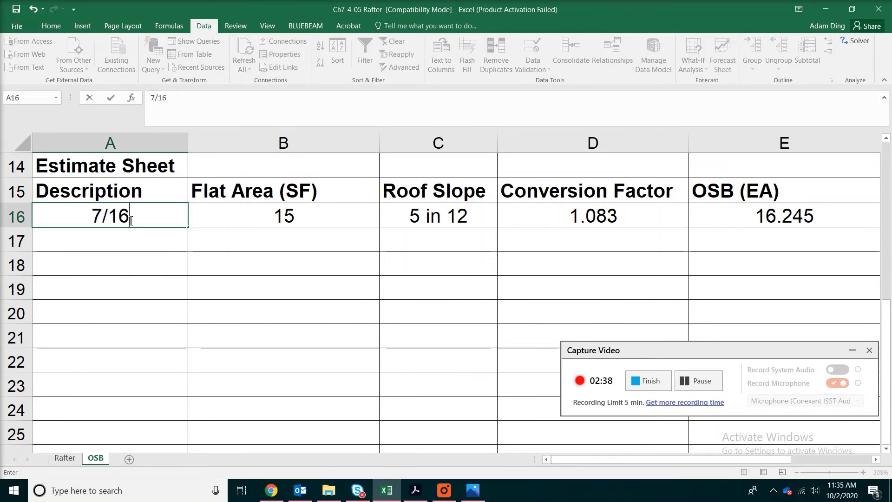
text(" )
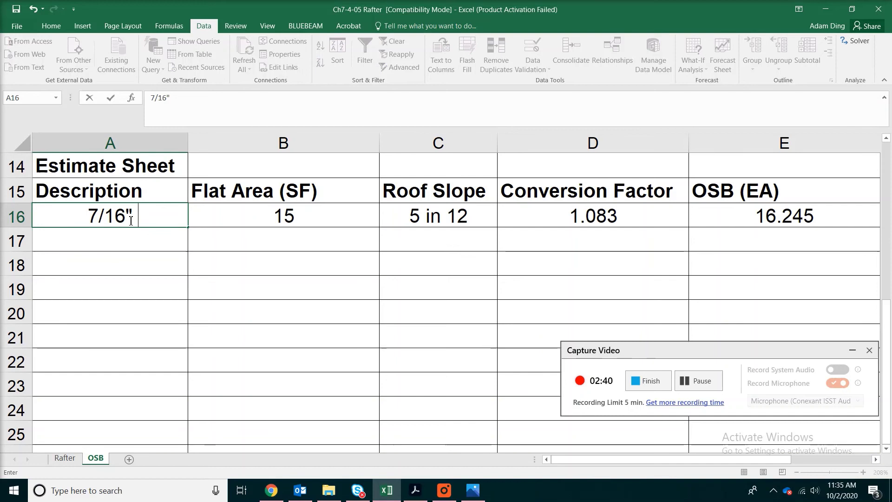
text(OSB)
key(Return)
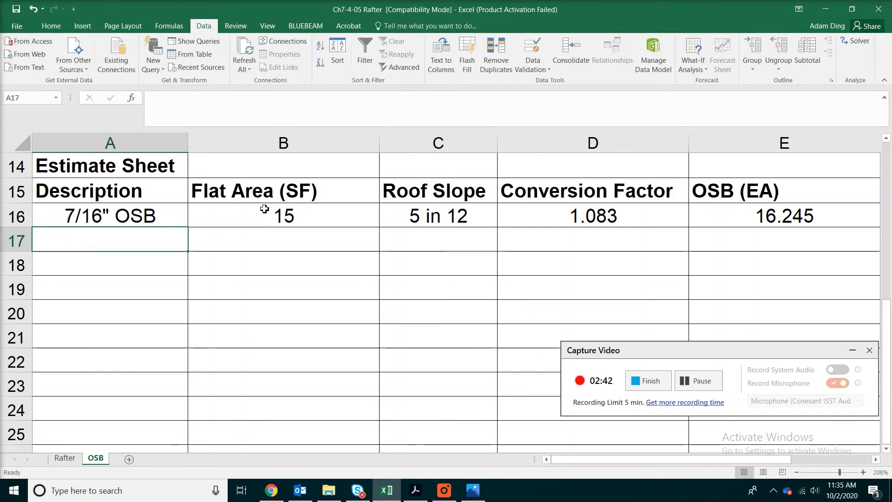
- Enter =74*26 in B16 for a flat area of 1924
click(260, 216)
text(=7)
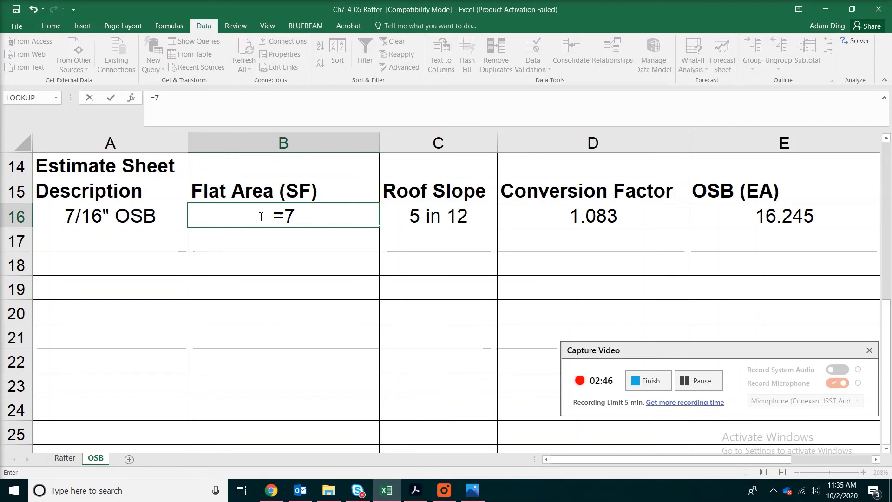
text(4*)
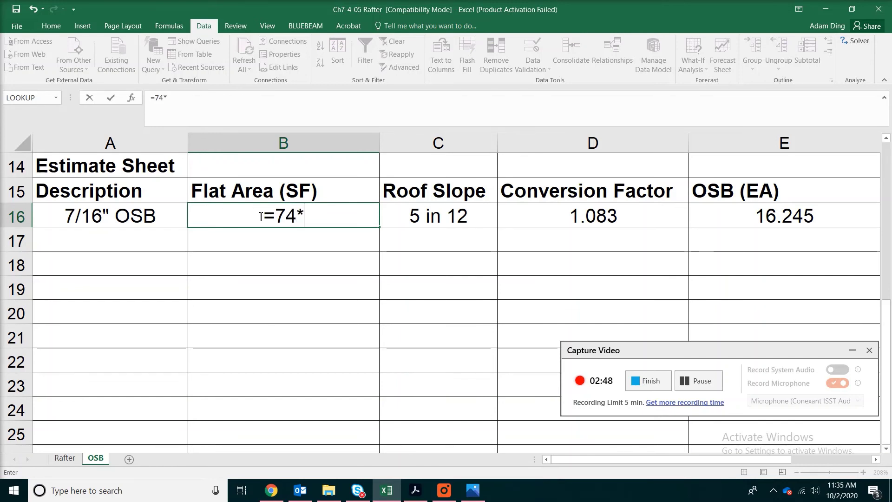
text(26)
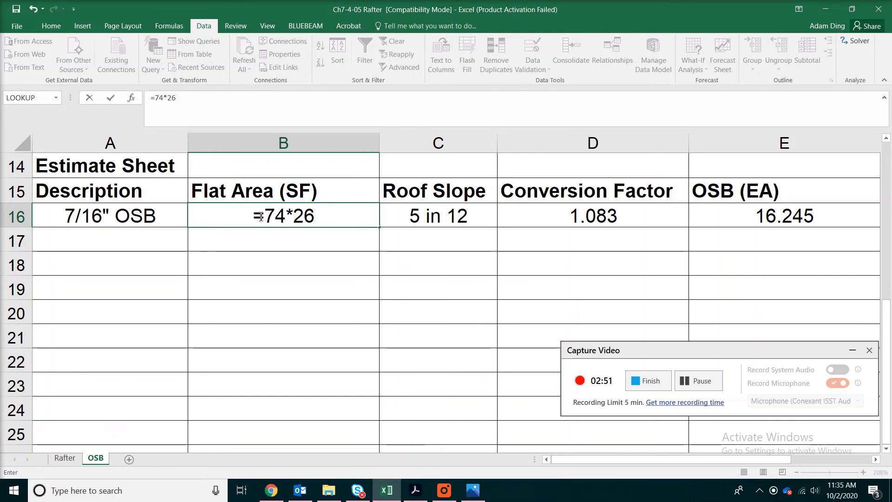
key(Return)
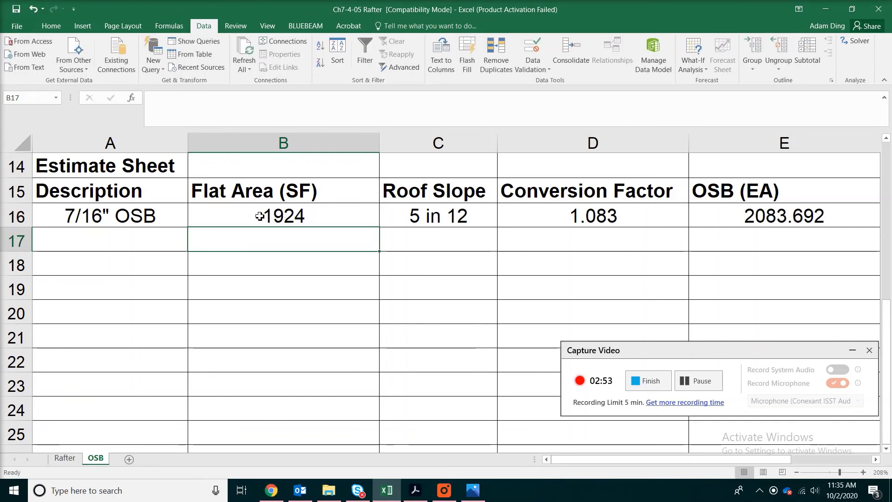
- Change the roof slope in C16 to 4 in 12
click(394, 221)
click(501, 221)
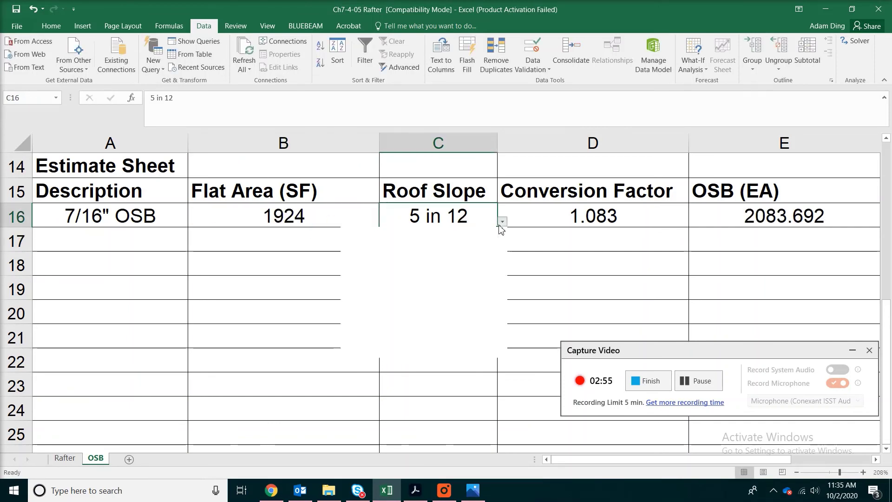
scroll(483, 261, up, 1)
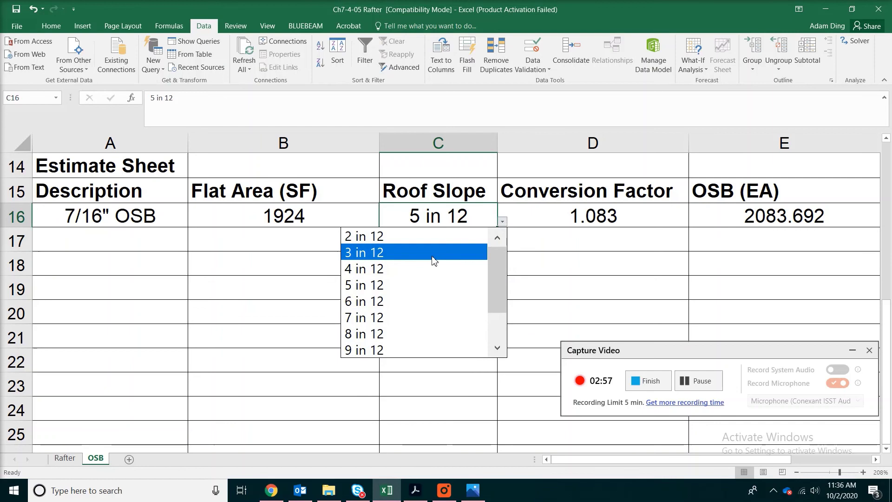
click(424, 268)
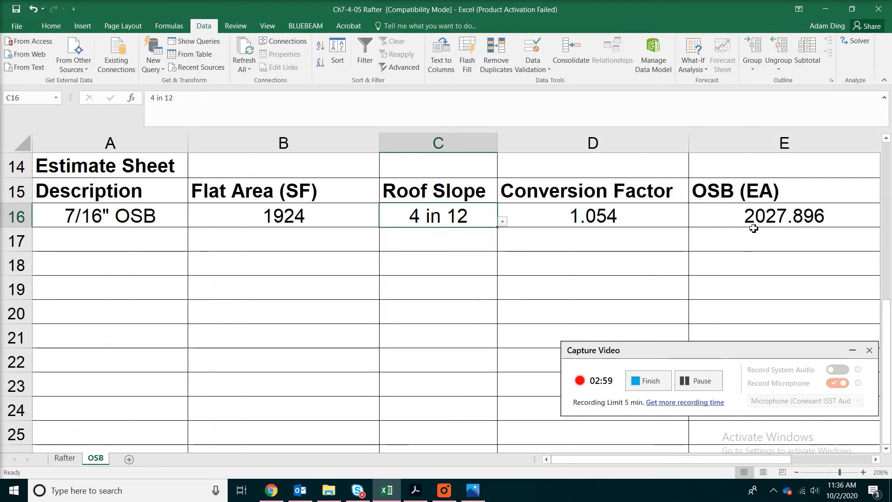
click(758, 216)
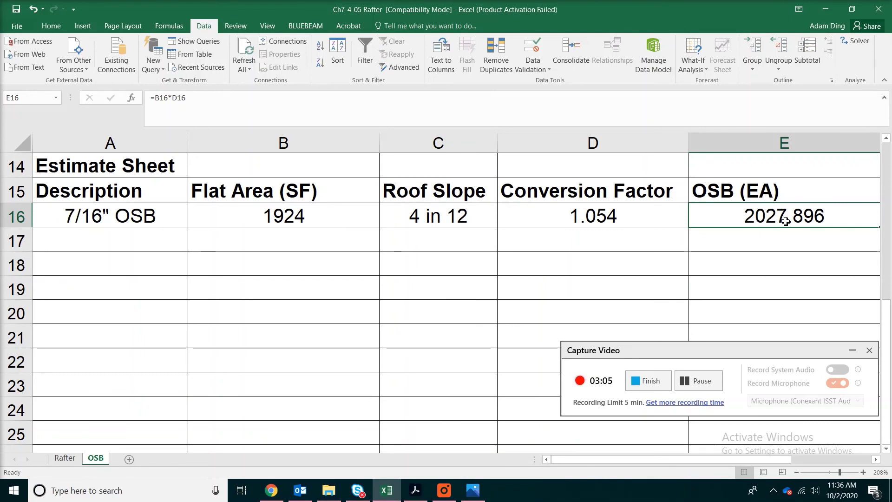
- Change E16's formula to =ROUNDUP(B16*D16/32,0) so it shows 64 sheets
click(155, 98)
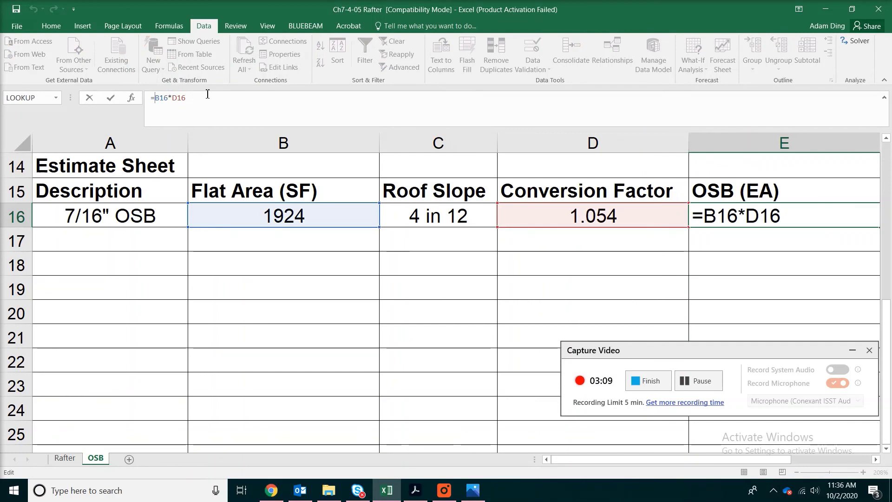
text(ro)
key(BackSpace)
key(BackSpace)
text(ROUNDI)
key(BackSpace)
text(UP()
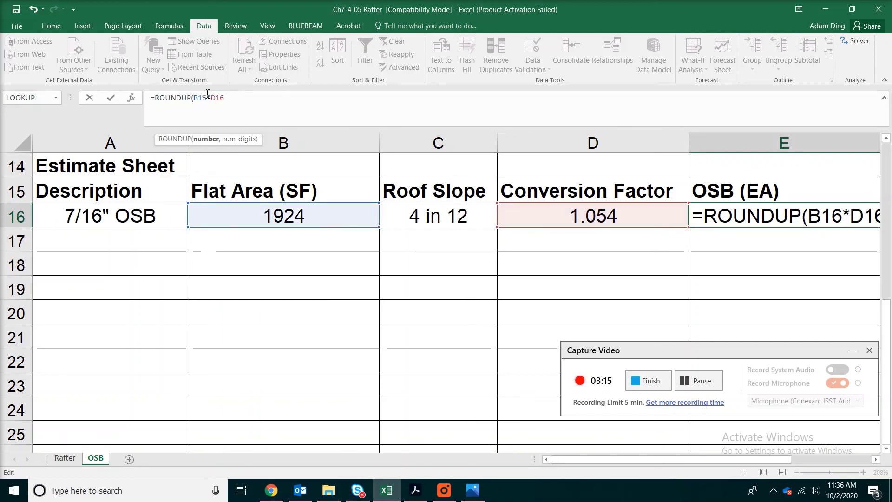
click(231, 99)
text(/32,0))
key(Return)
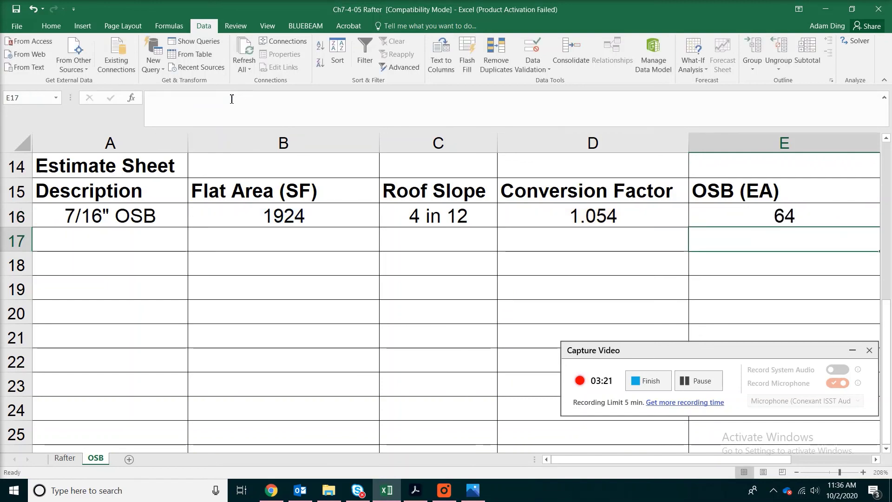